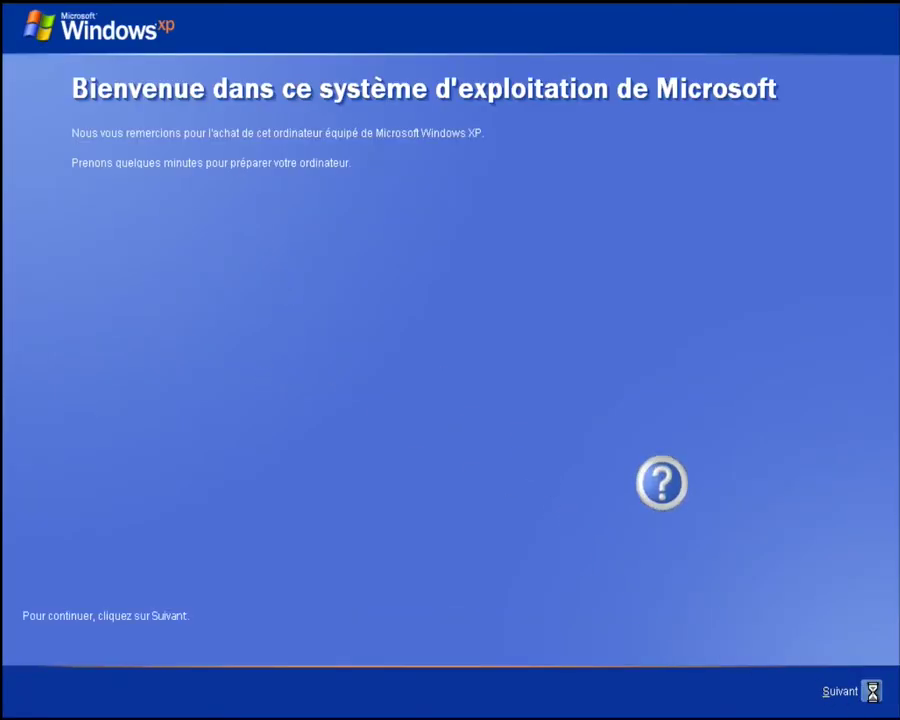
Begin the Windows XP setup, skip naming the computer, and enter and confirm an administrator password
click(872, 691)
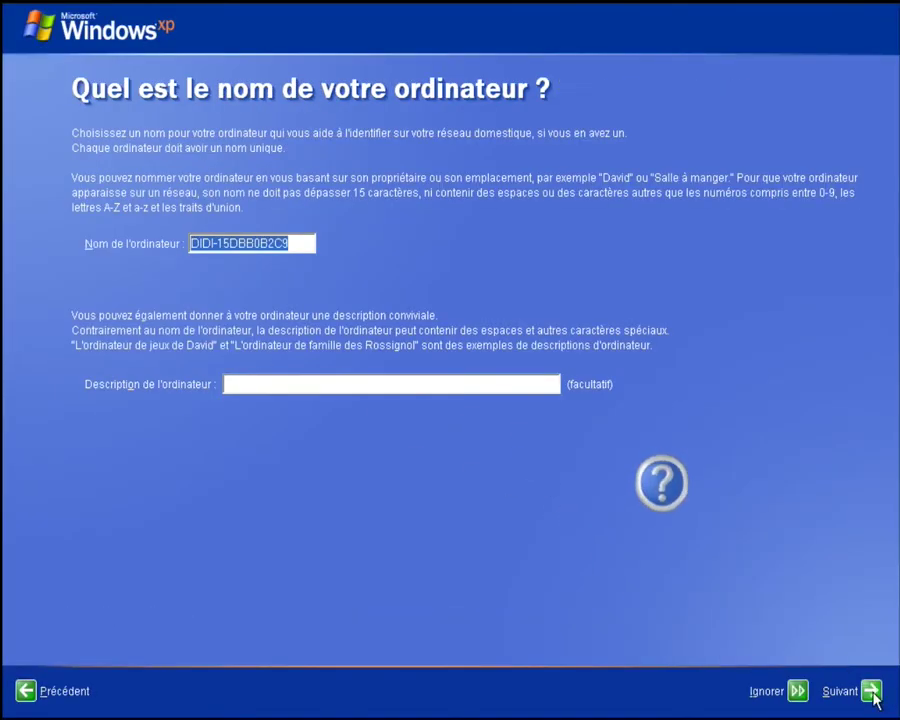
click(794, 692)
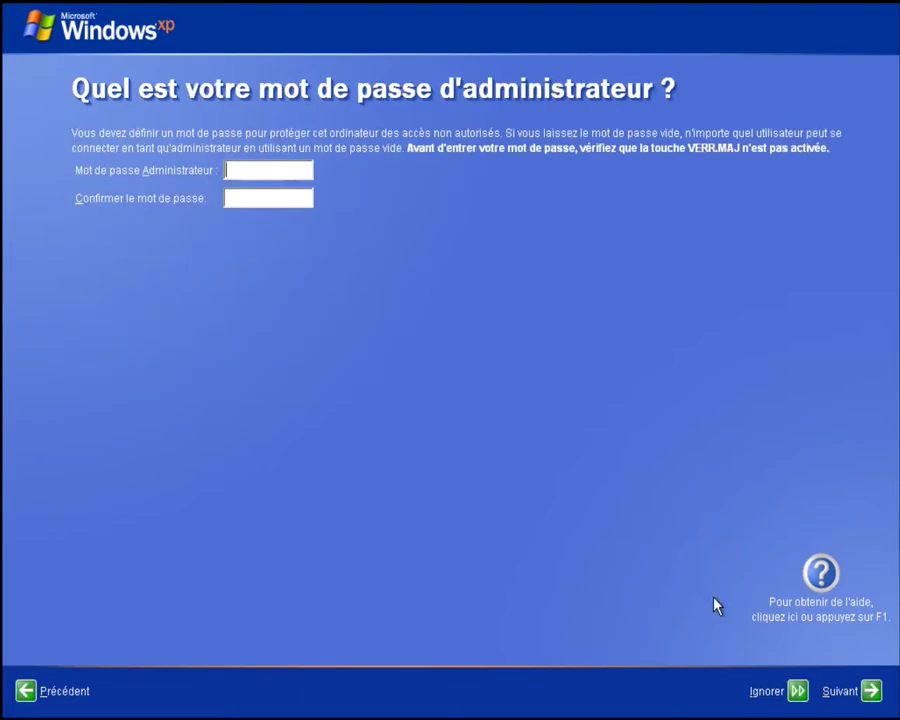
text(a)
key(Tab)
text(a)
click(870, 691)
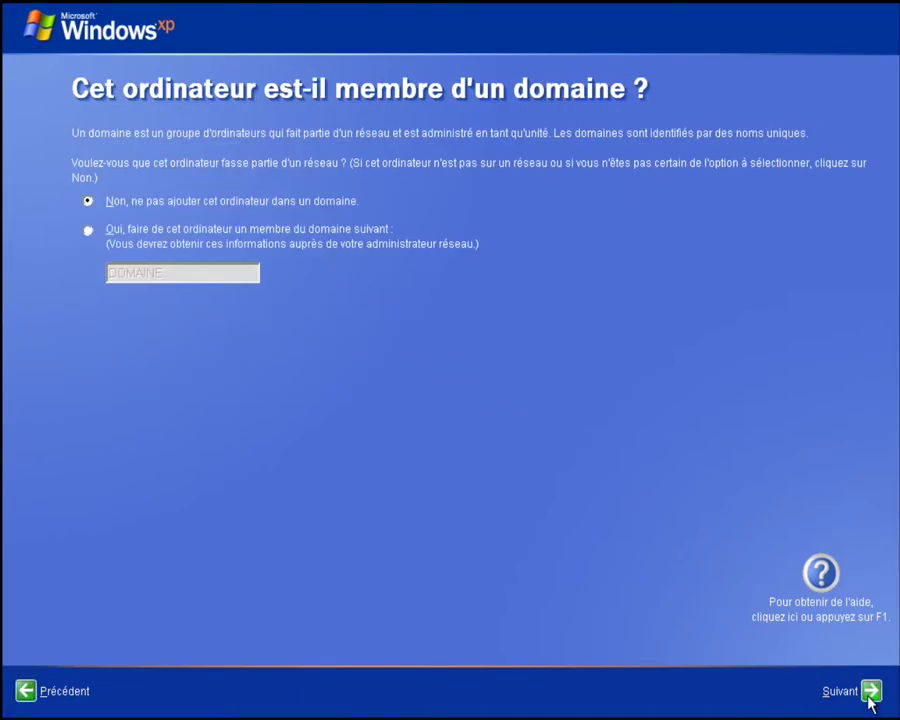
Keep the computer out of any domain and decline registering Windows with Microsoft for now
click(869, 697)
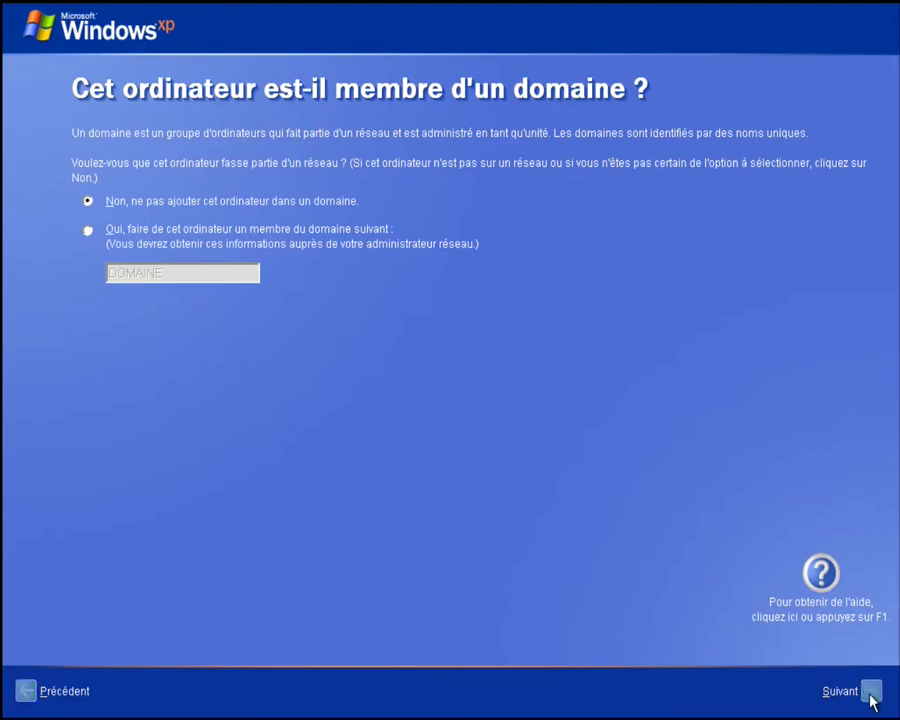
click(779, 693)
click(197, 263)
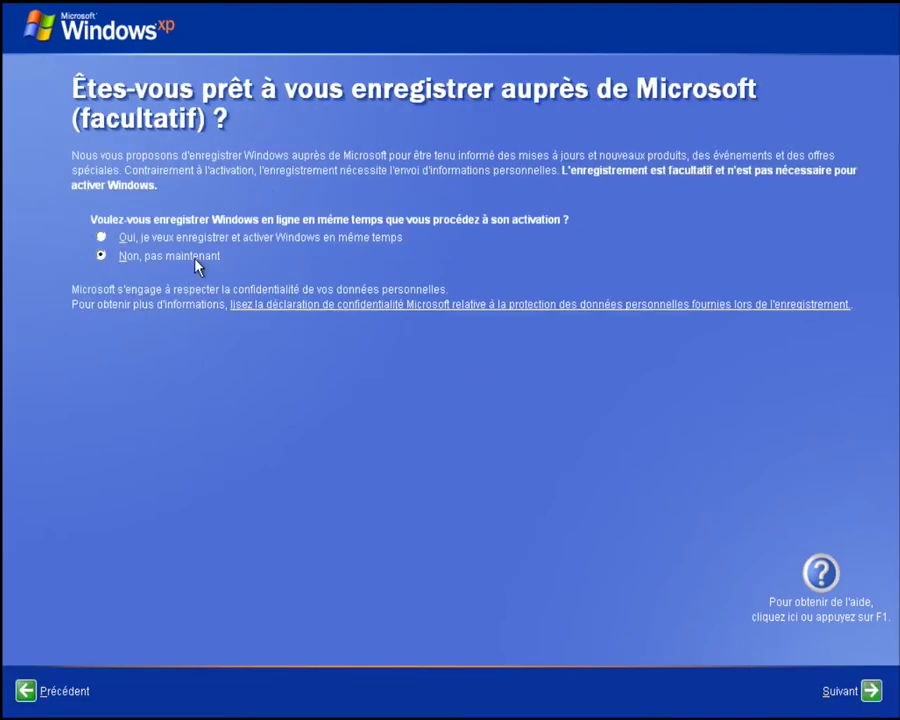
click(870, 691)
Enter admin2 as the computer's user, finish the setup and log on with that account
text(admin2)
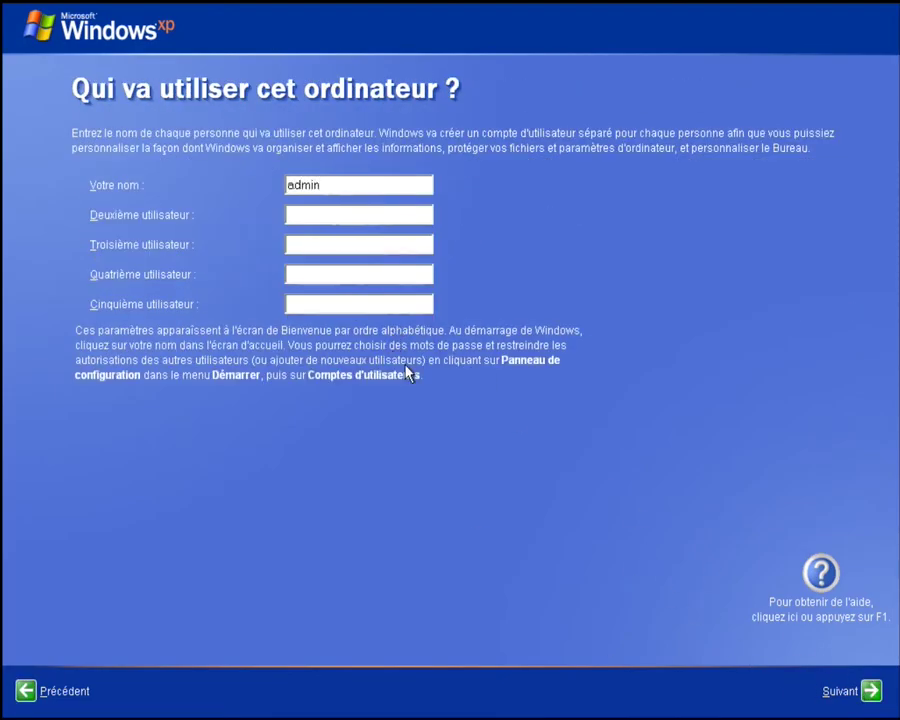
click(868, 694)
click(870, 690)
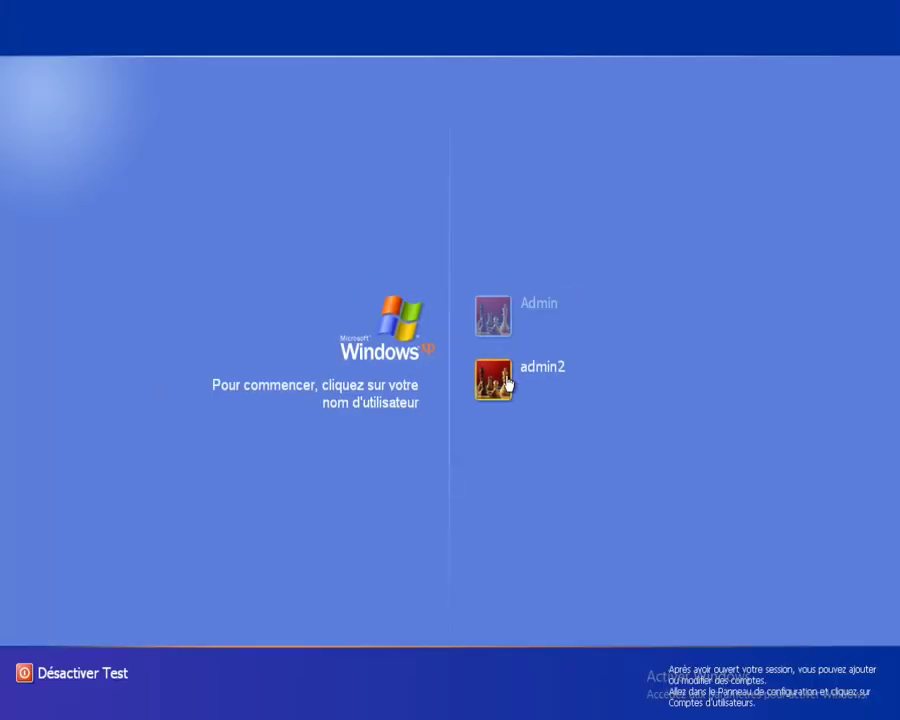
click(493, 375)
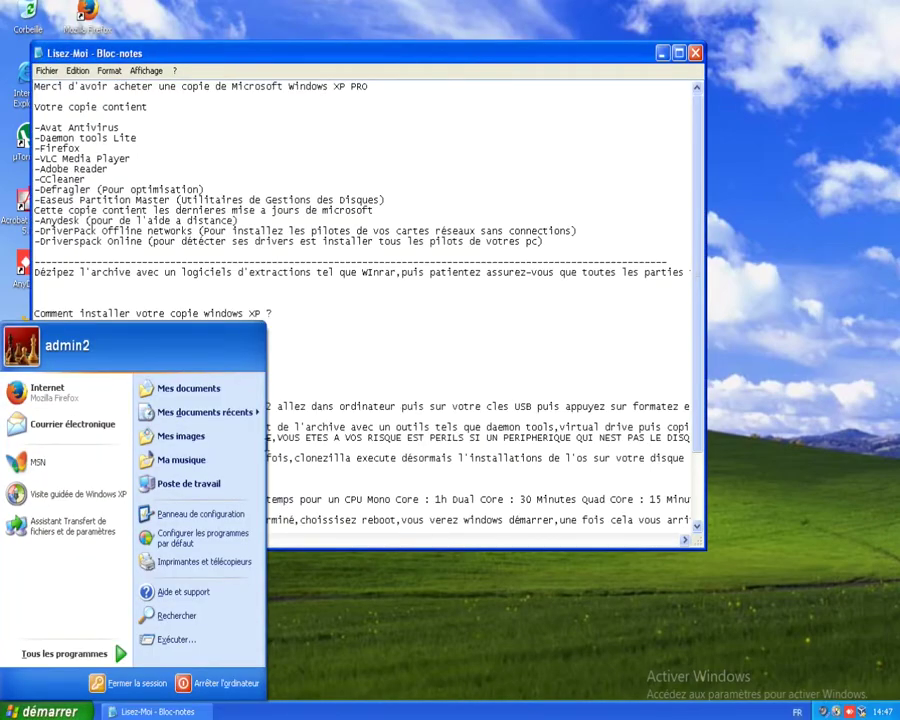
Delete the Admin user account together with its files
click(28, 350)
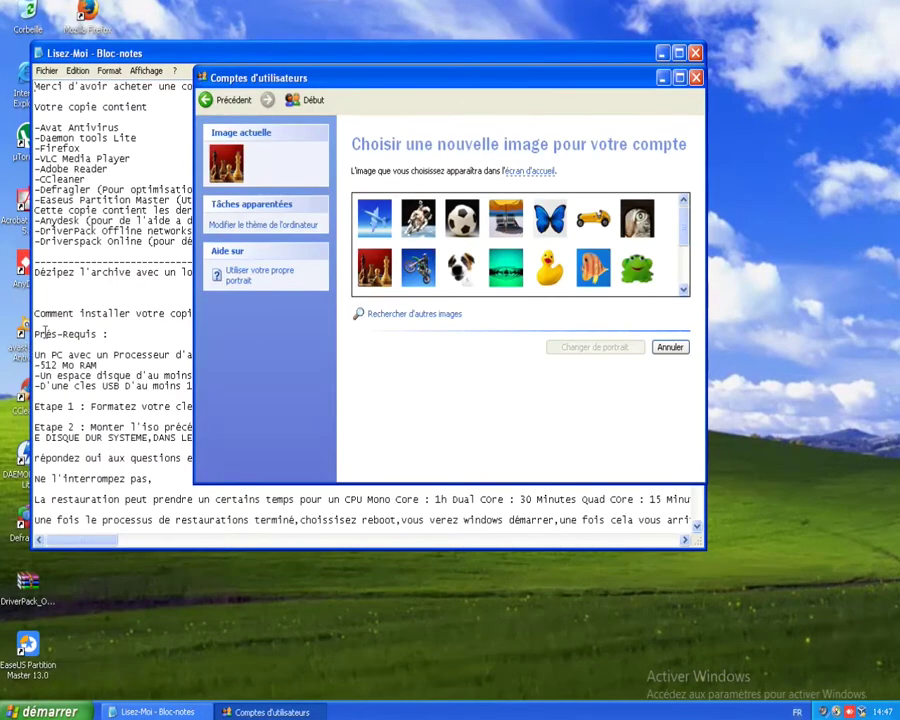
click(312, 100)
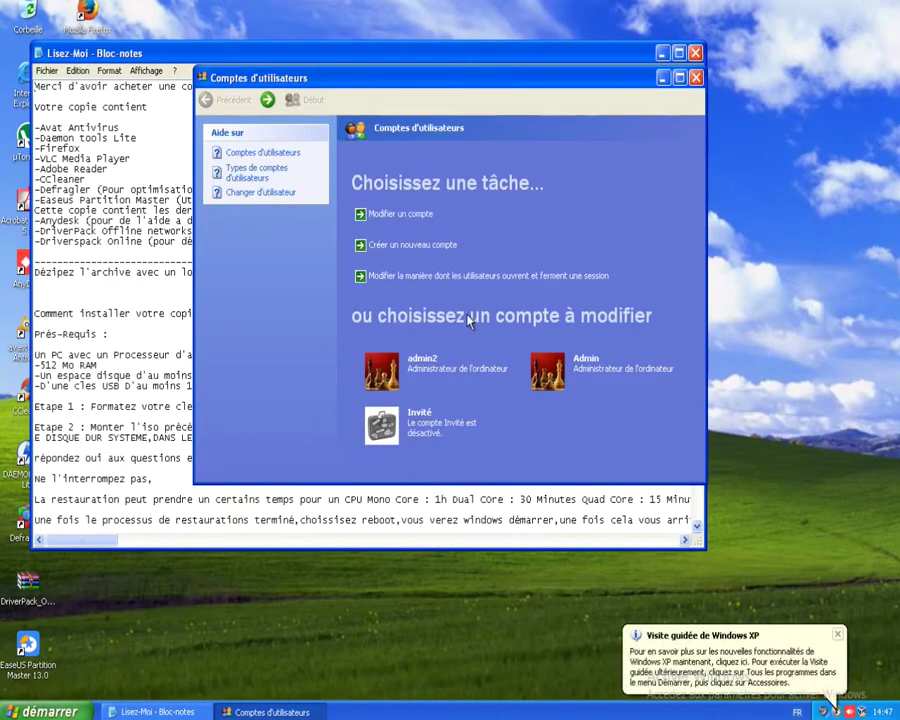
click(556, 378)
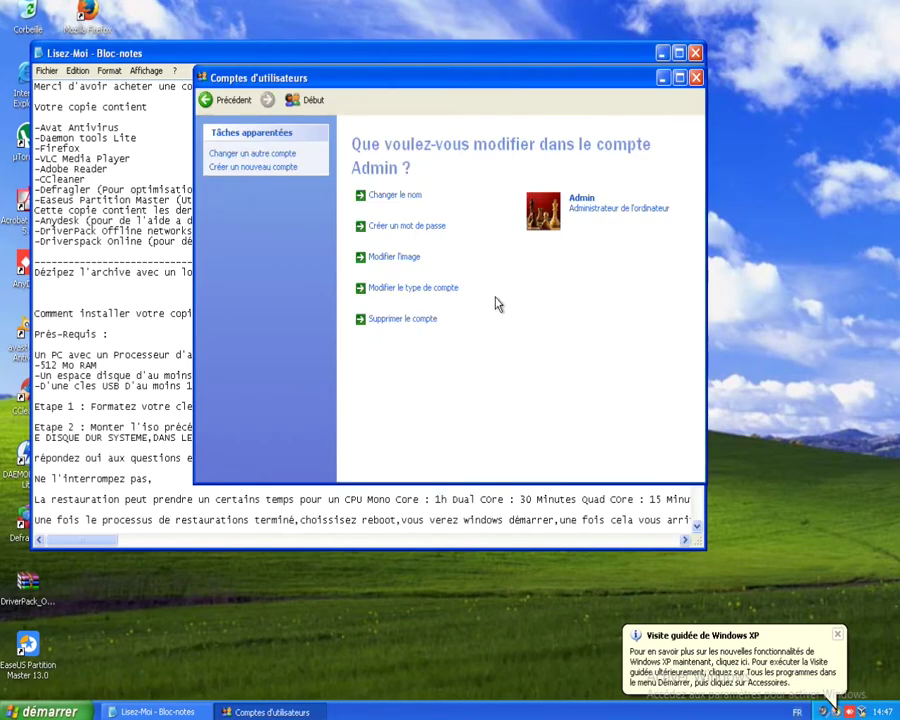
click(400, 320)
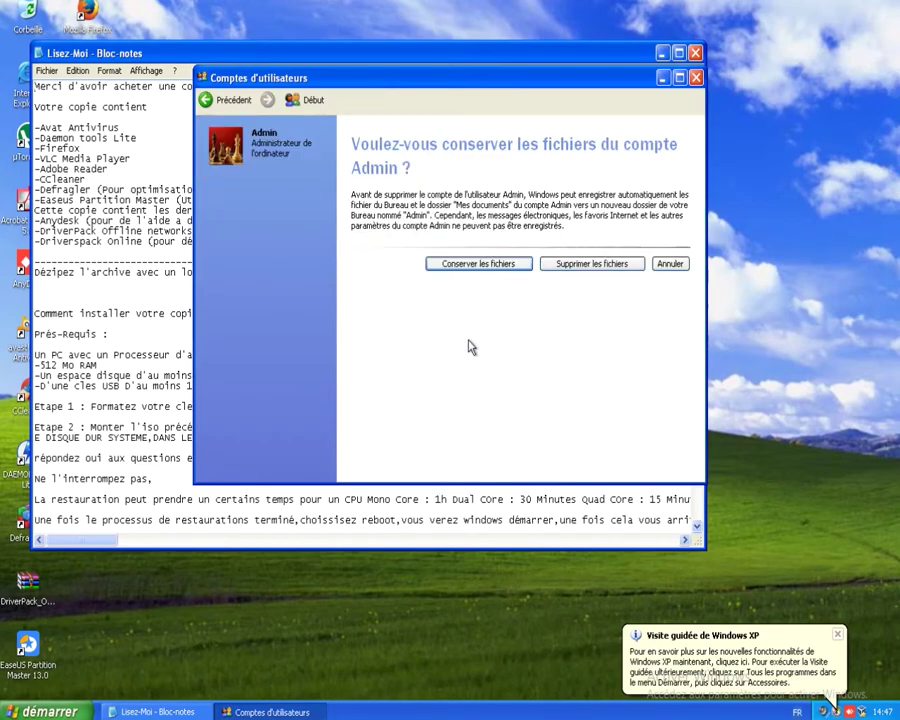
click(562, 266)
click(600, 240)
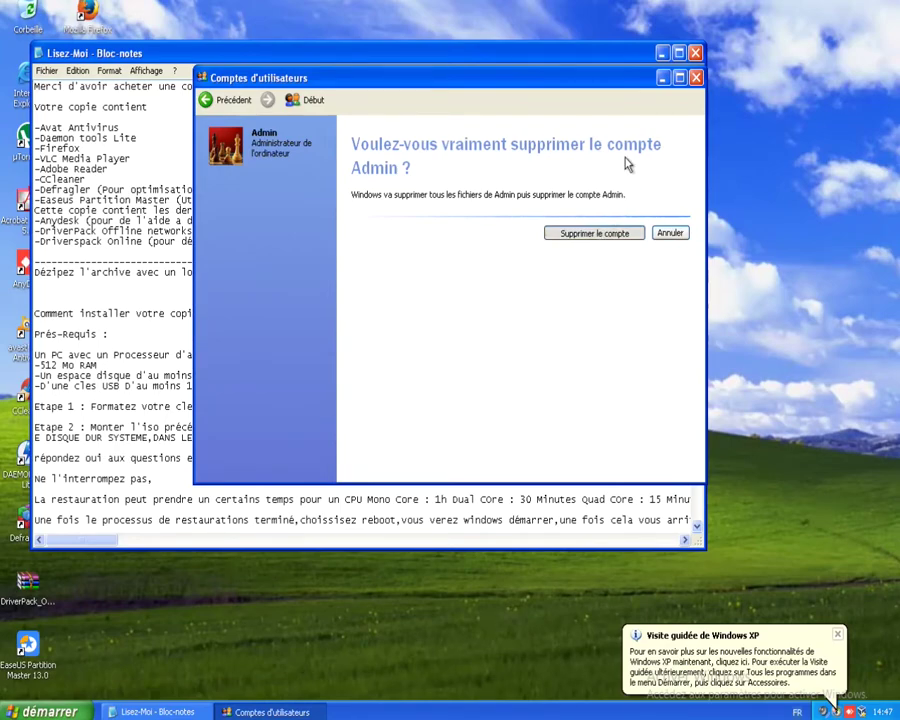
Open the Windows XP guided tour and proceed with the animated version
click(838, 708)
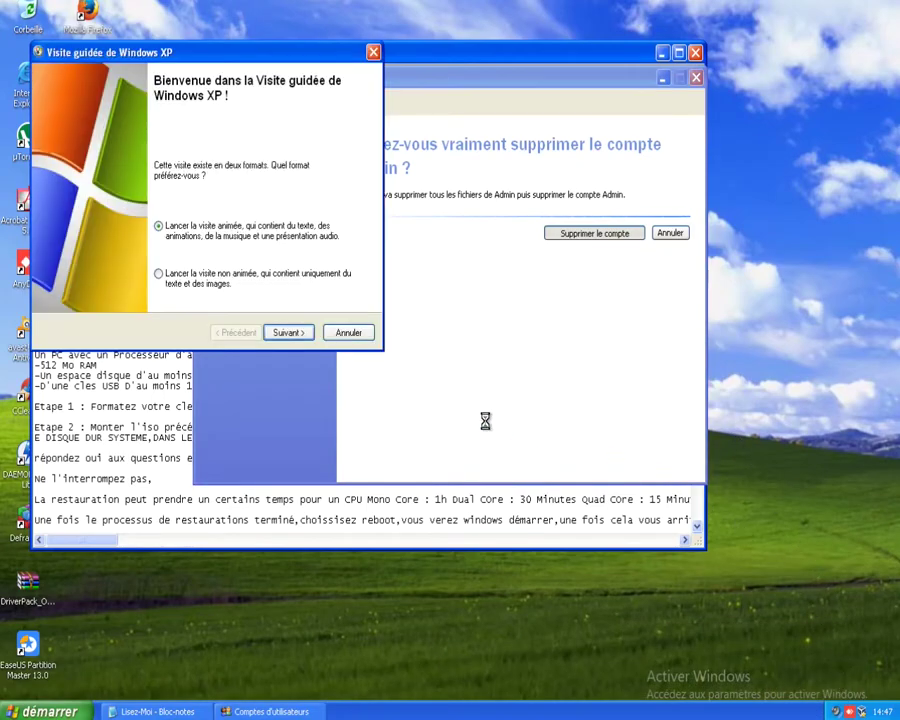
click(289, 332)
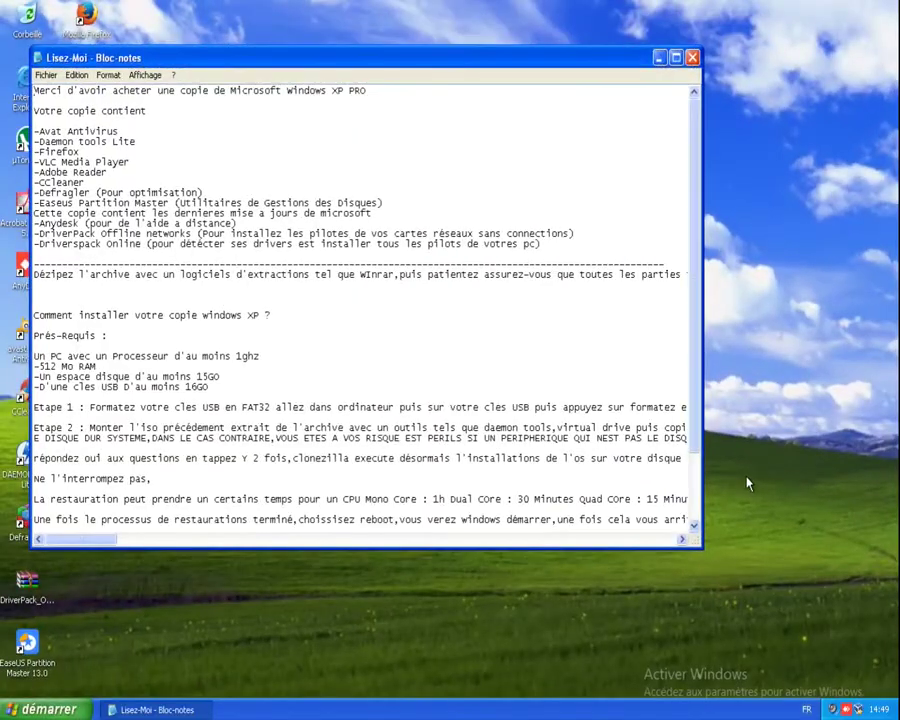
In EaseUS Partition Master, extend partition C: over all the unallocated space to 20.19 GB
drag(343, 58, 466, 45)
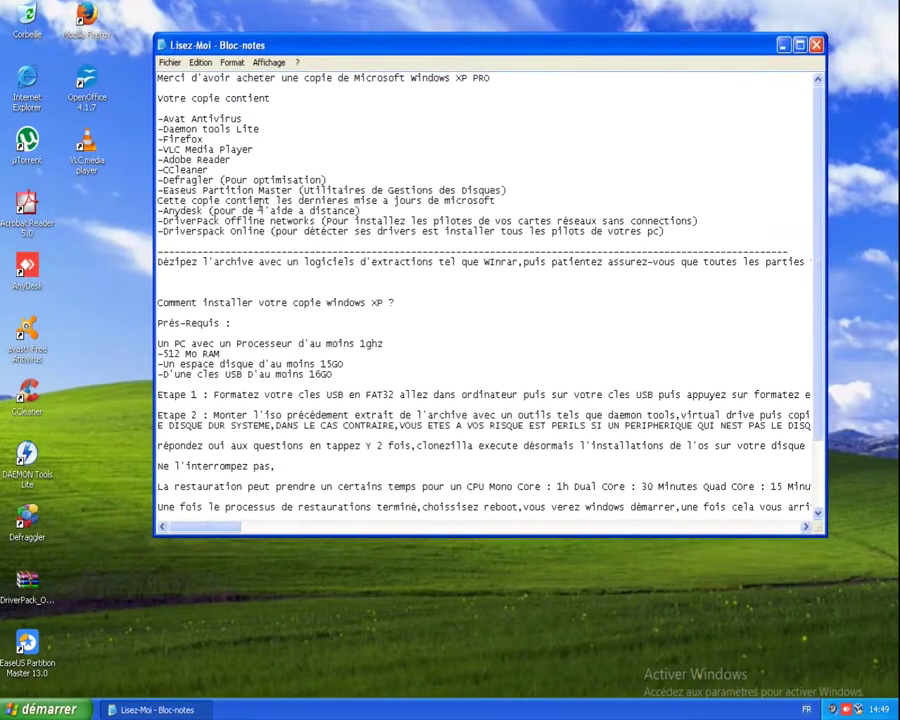
click(32, 675)
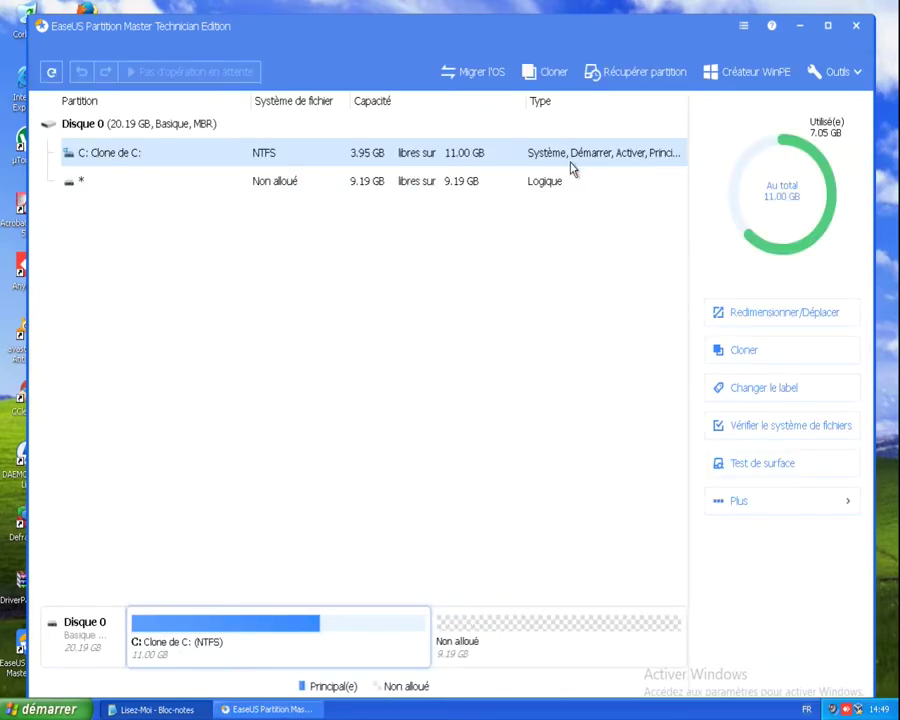
click(505, 643)
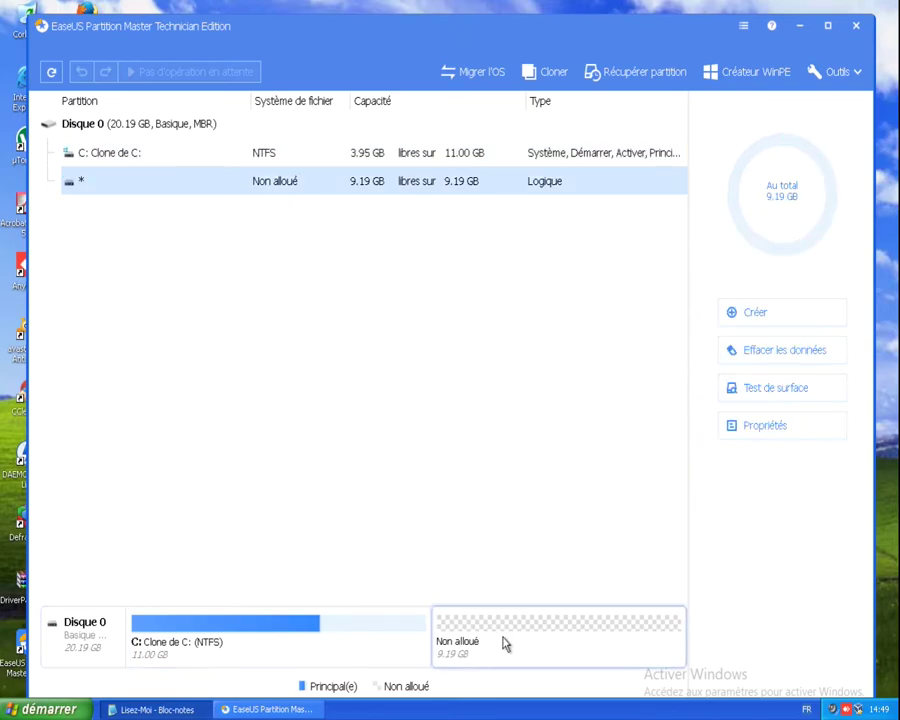
click(550, 164)
right_click(552, 171)
click(601, 186)
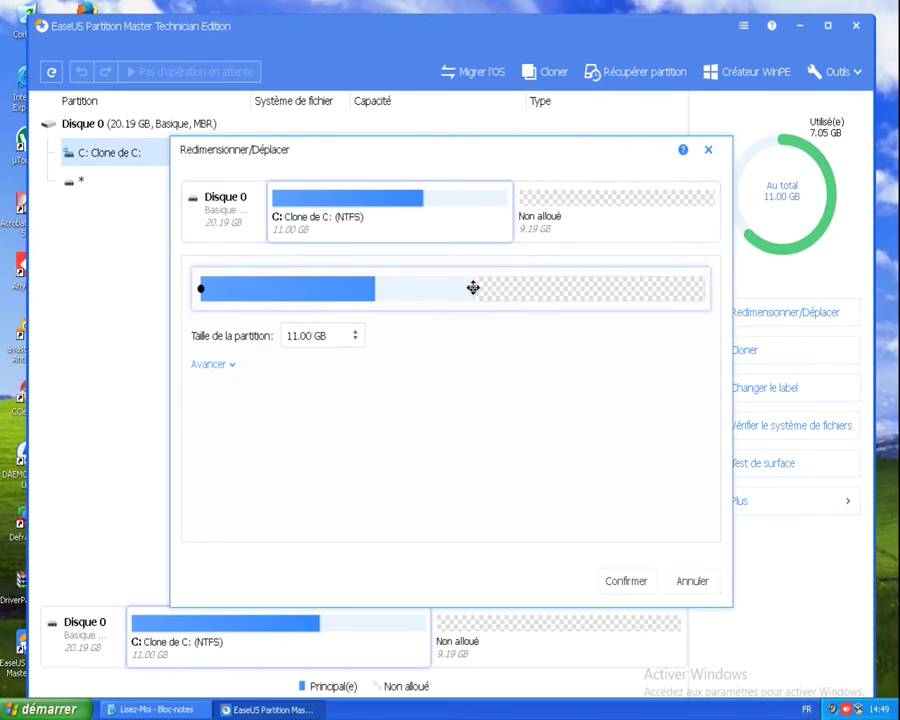
drag(473, 288, 727, 288)
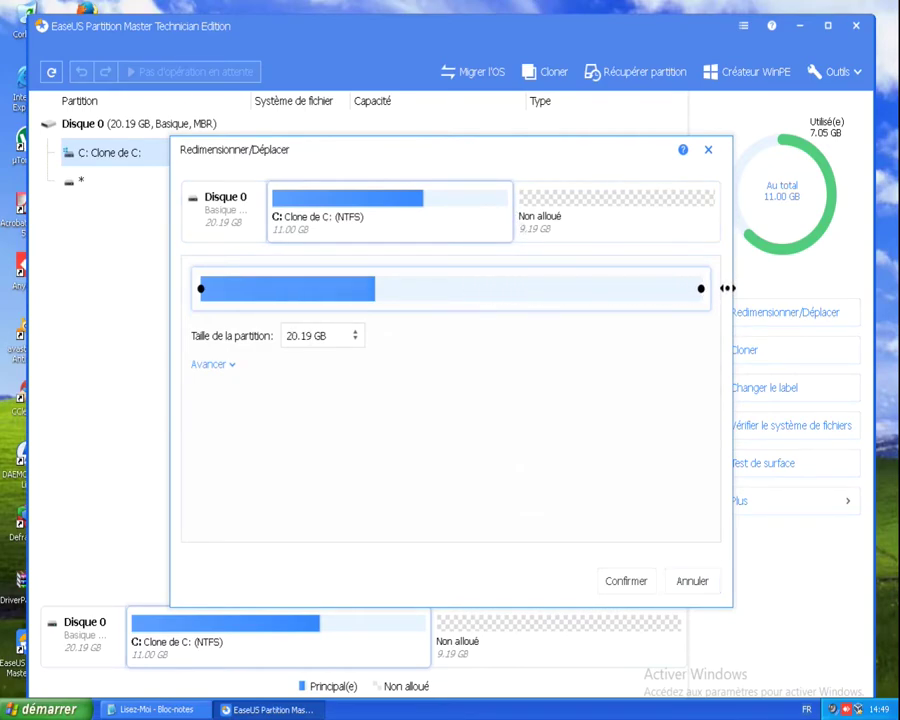
click(630, 584)
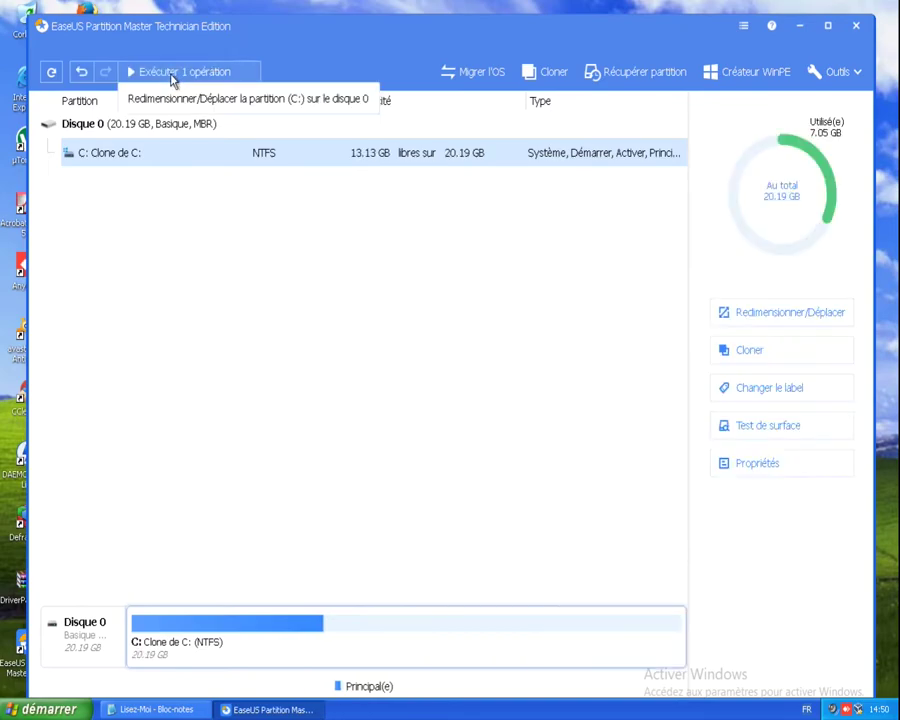
Execute the pending resize of partition C: and confirm the required restart
click(174, 77)
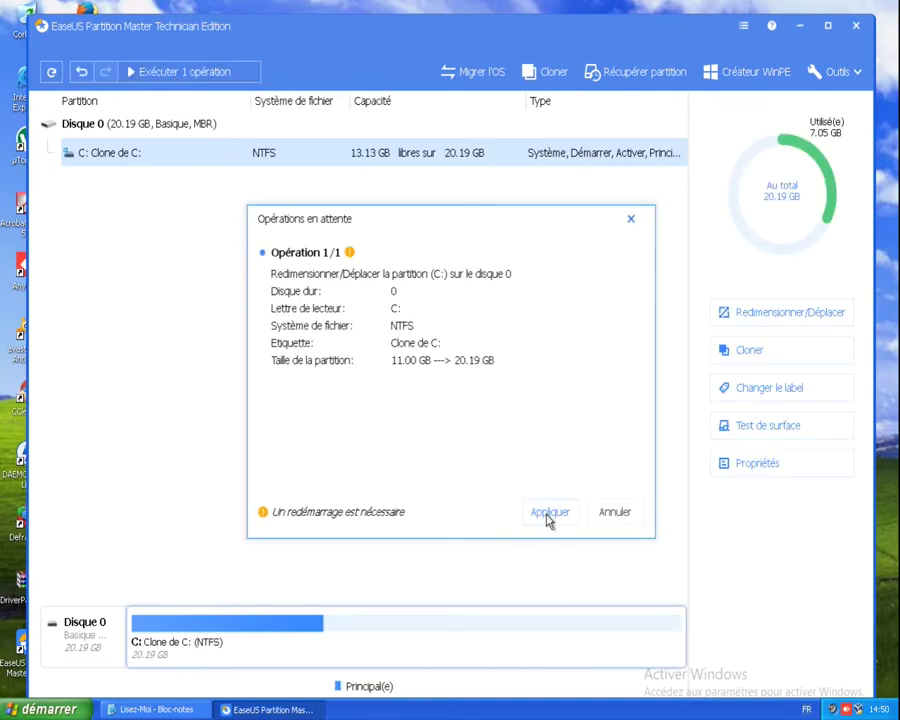
click(548, 519)
click(530, 420)
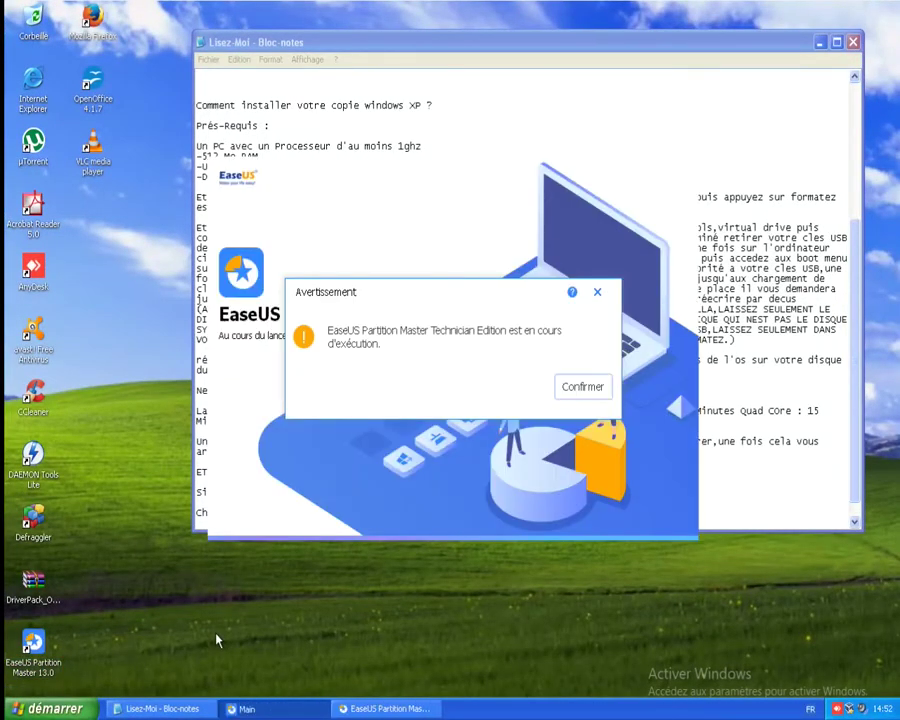
Close the warning about EaseUS Partition Master already running and dismiss the update restart notification
click(597, 292)
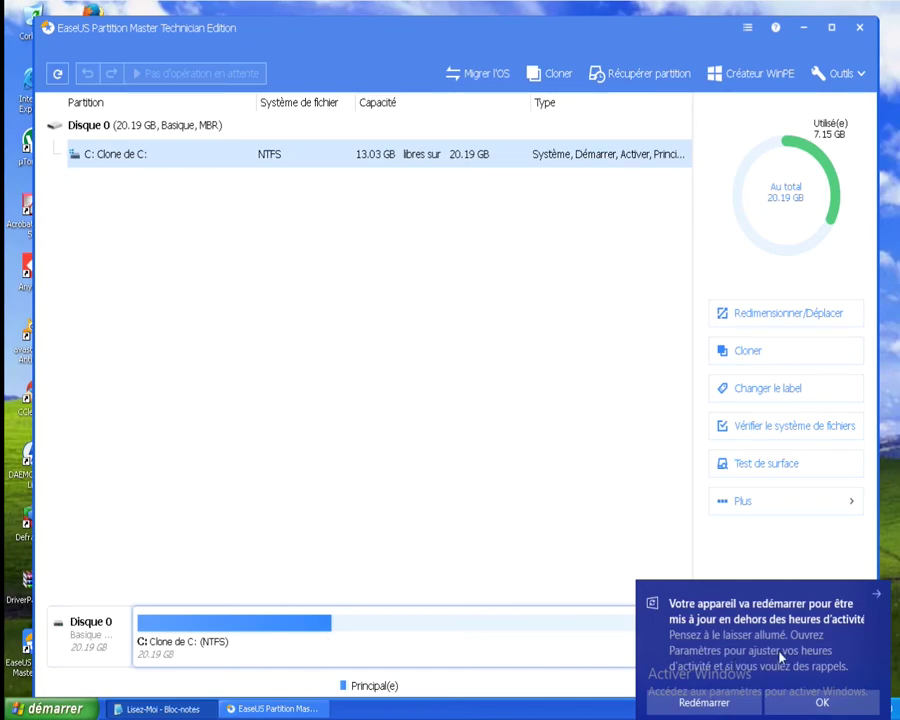
click(878, 597)
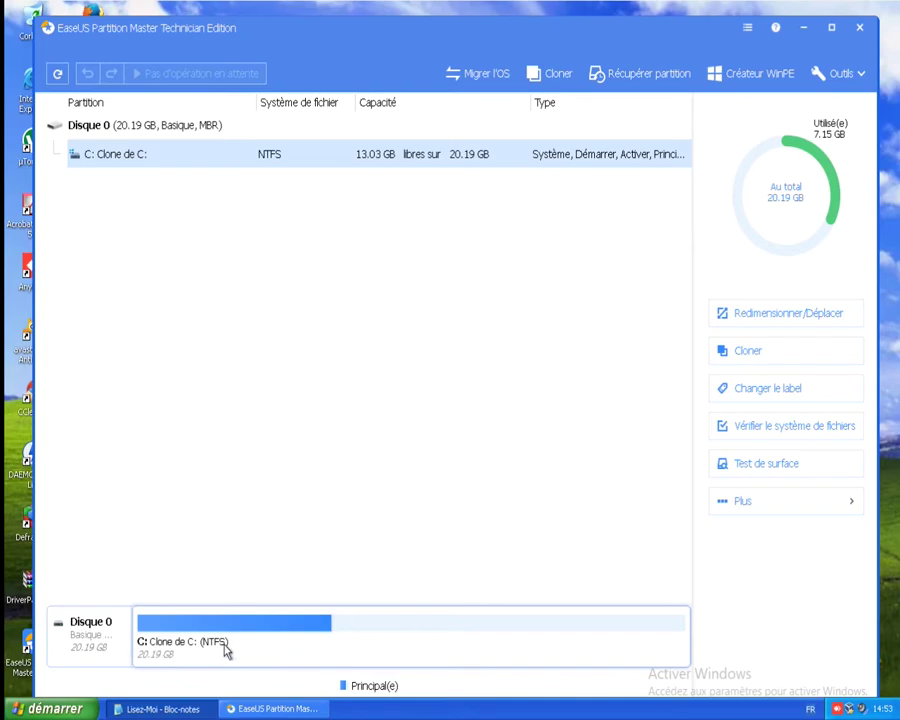
Open the properties of drive C: from Poste de travail to check its capacity
click(48, 708)
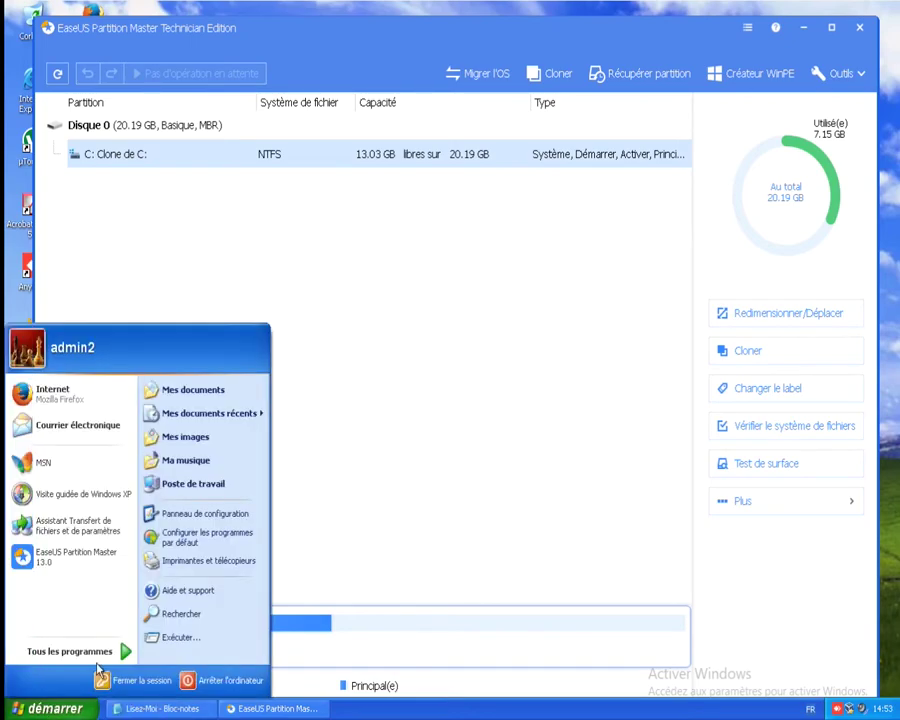
click(211, 486)
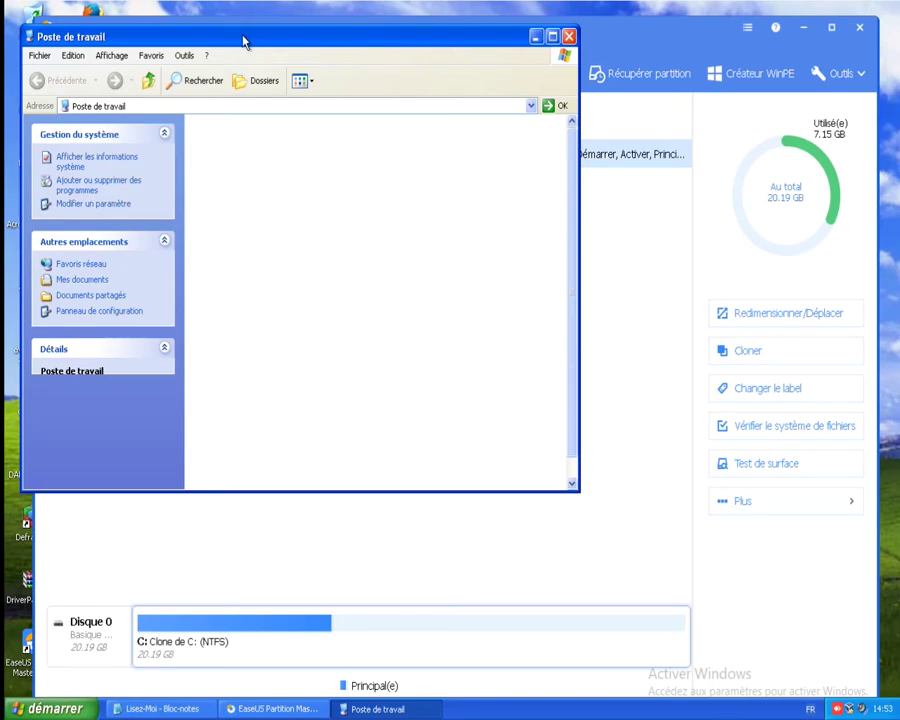
drag(243, 42, 279, 44)
click(297, 243)
double_click(295, 239)
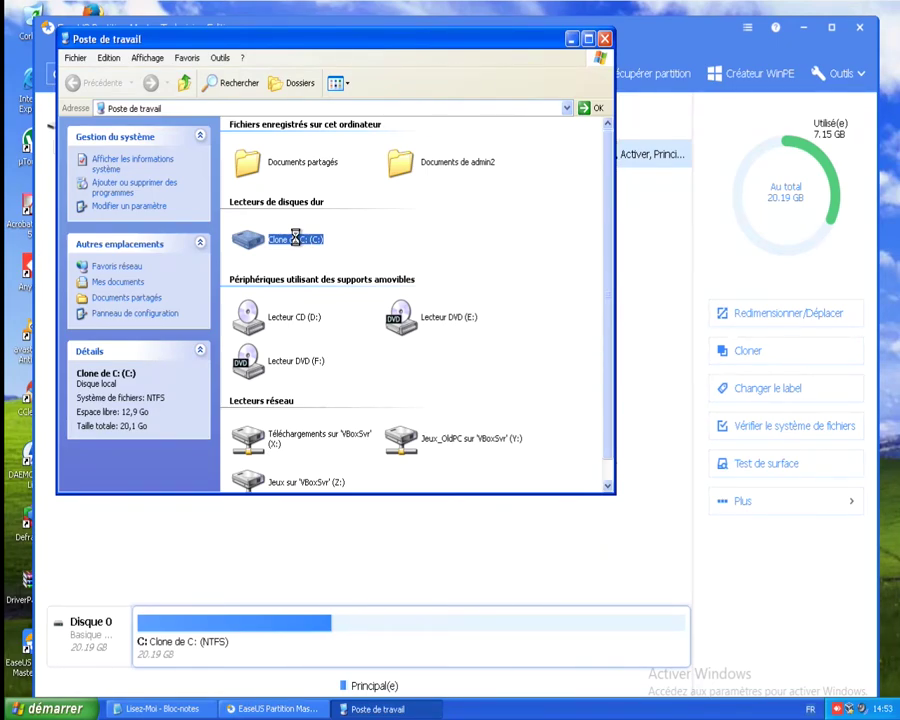
right_click(295, 239)
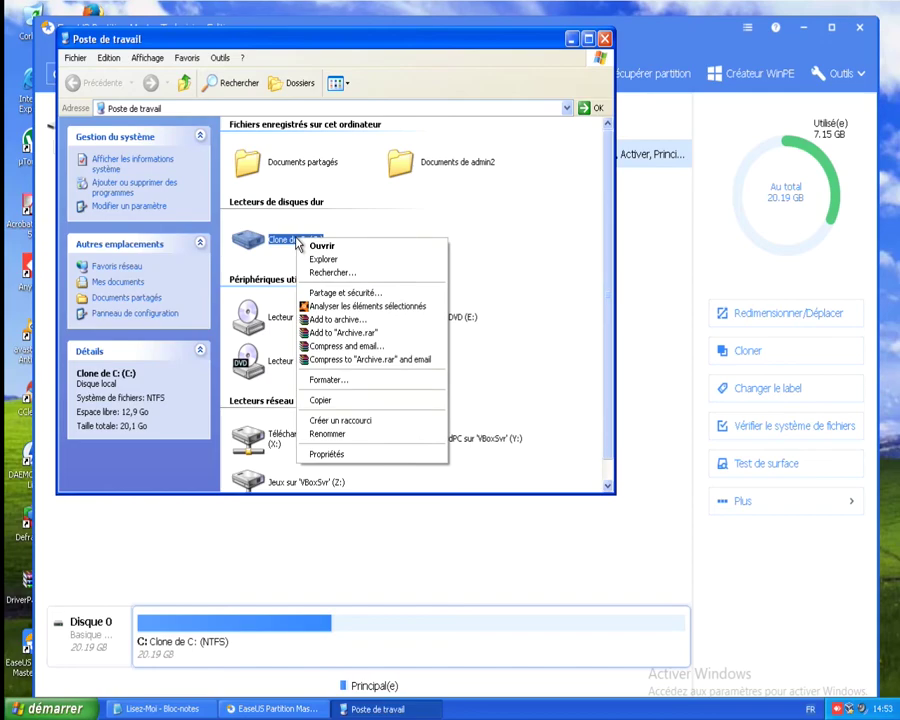
click(344, 453)
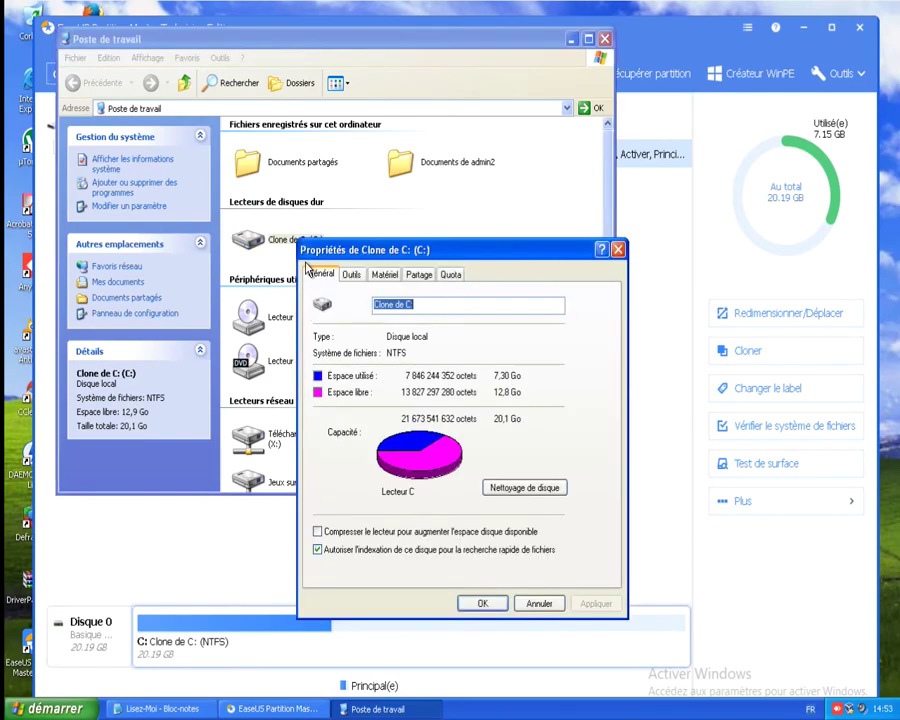